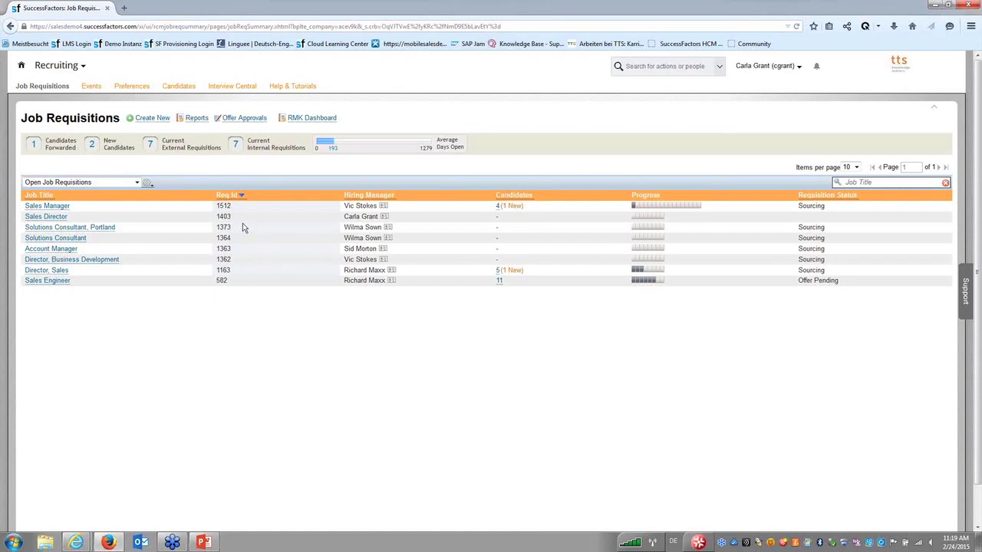
# - Open the candidate summary of the Sales Manager requisition and display the application of the first external candidate under New Application
pyautogui.click(71, 207)
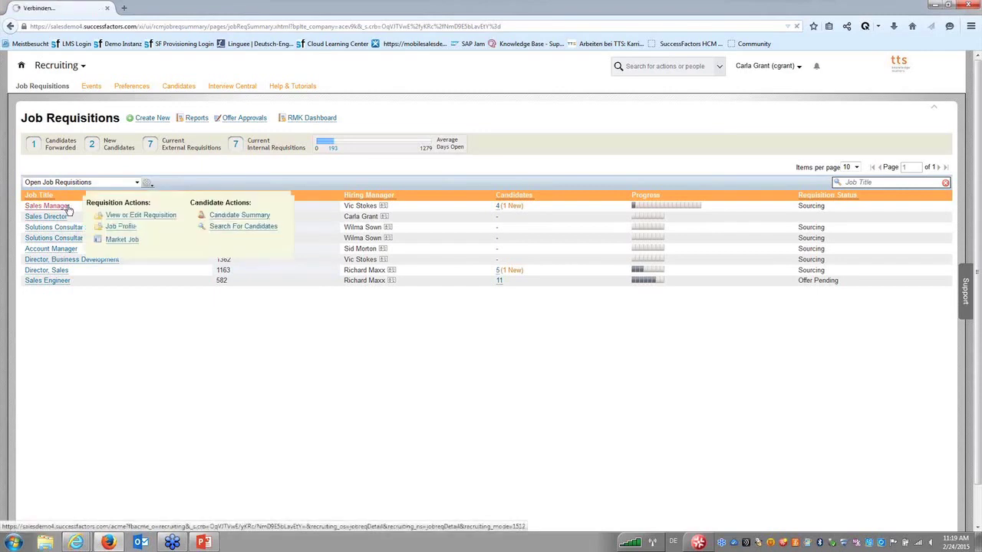
pyautogui.click(223, 217)
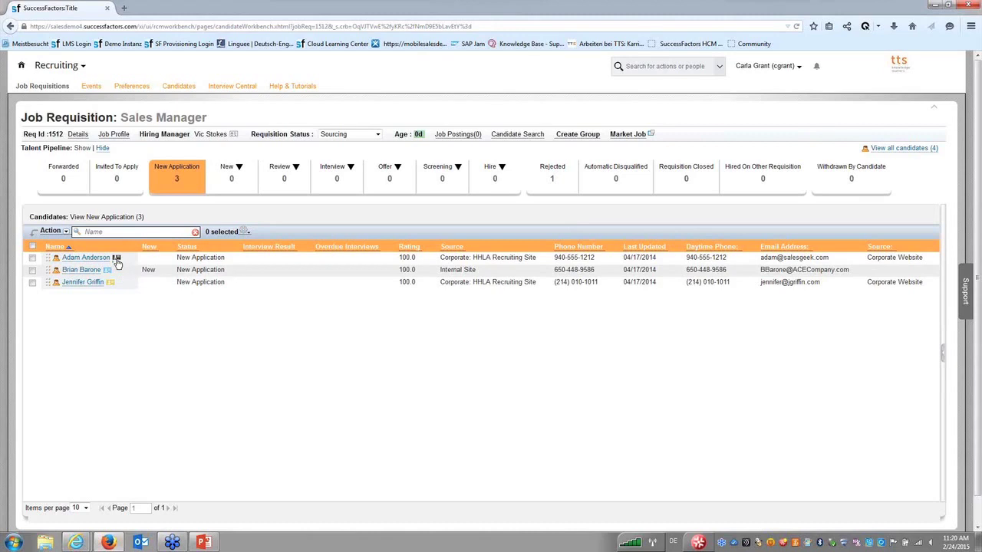
pyautogui.moveTo(118, 261)
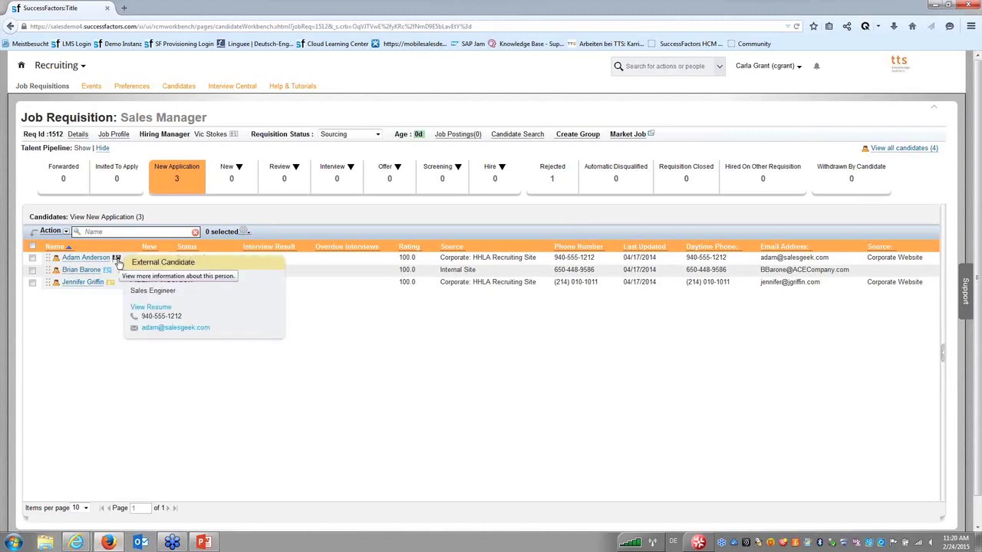
pyautogui.click(103, 260)
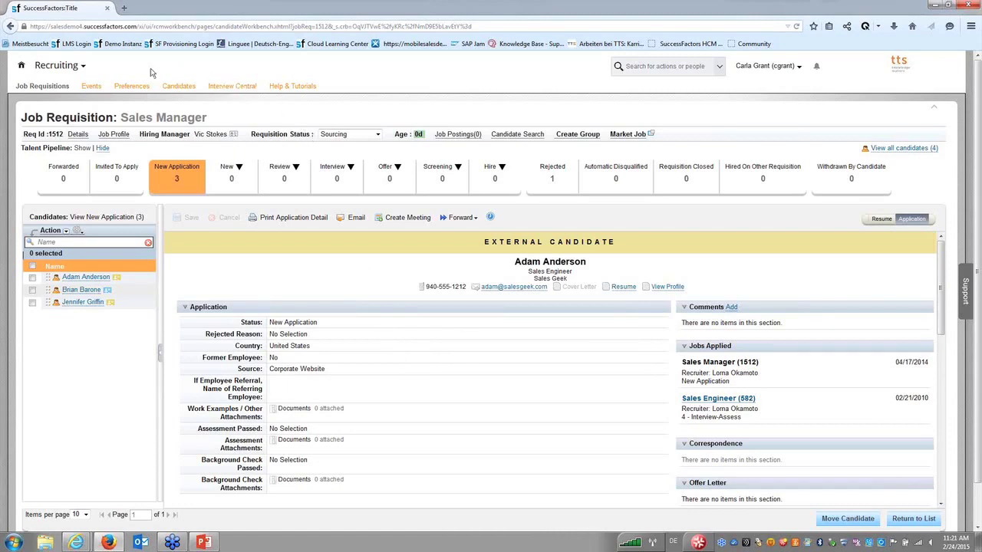
# - Go to the Performance module and open the first employee's performance evaluation form from the inbox
pyautogui.click(84, 69)
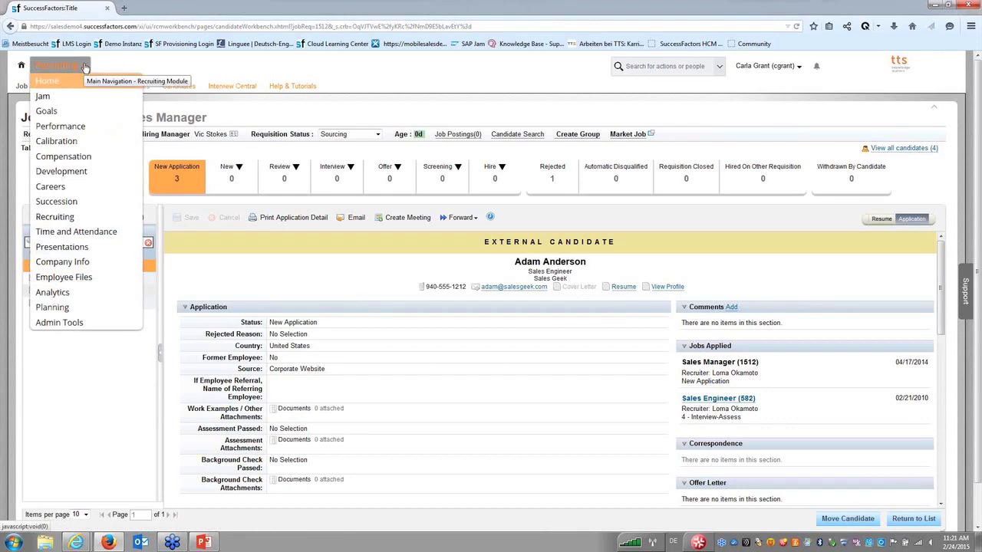
pyautogui.click(82, 129)
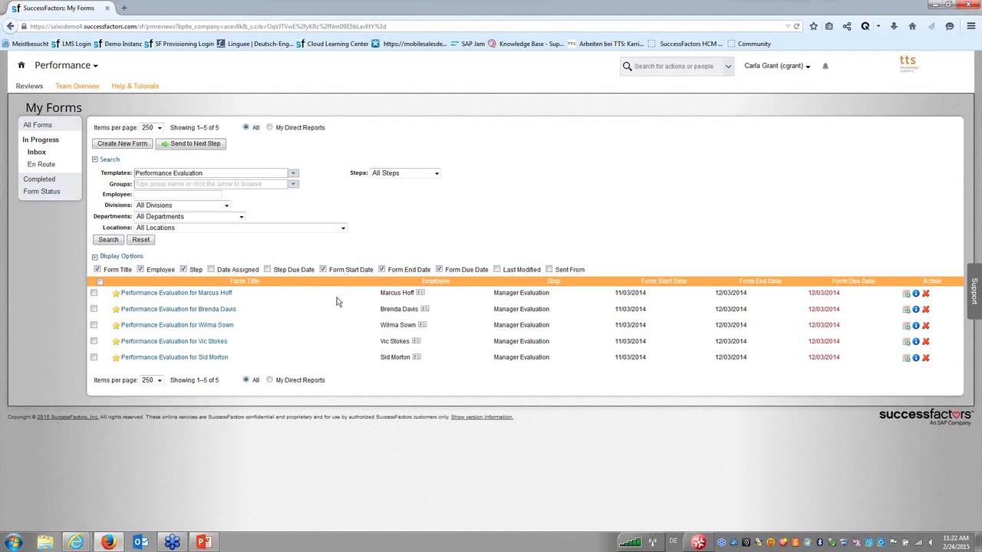
pyautogui.click(229, 297)
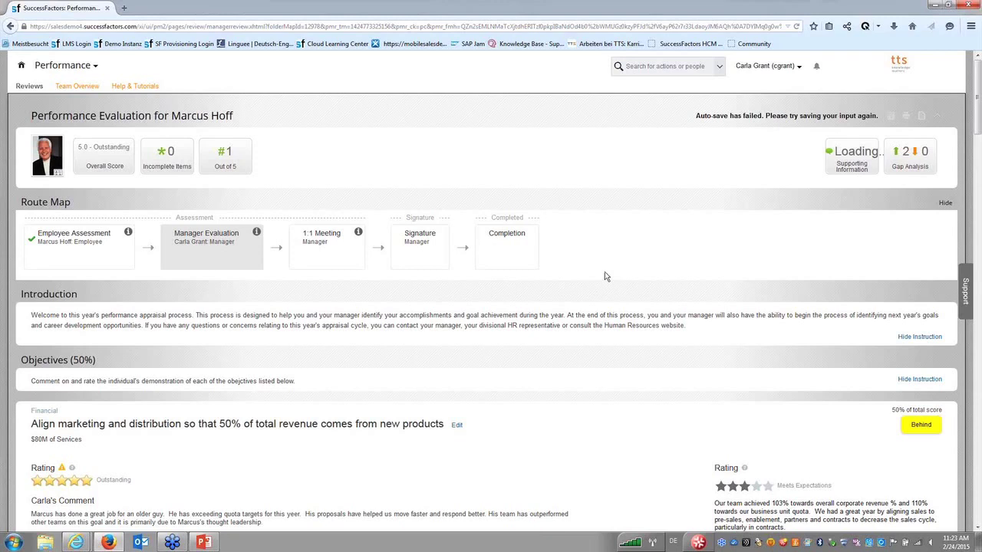
# - Try a lower star rating on the Financial objective about revenue from new products, and return it to Outstanding
pyautogui.scroll(-1, 604, 276)
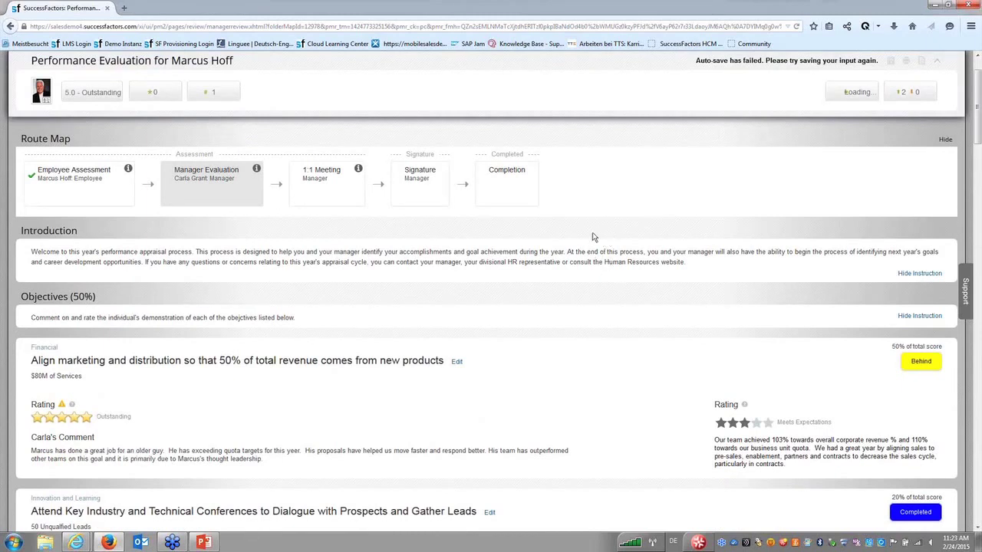
pyautogui.scroll(-1, 591, 305)
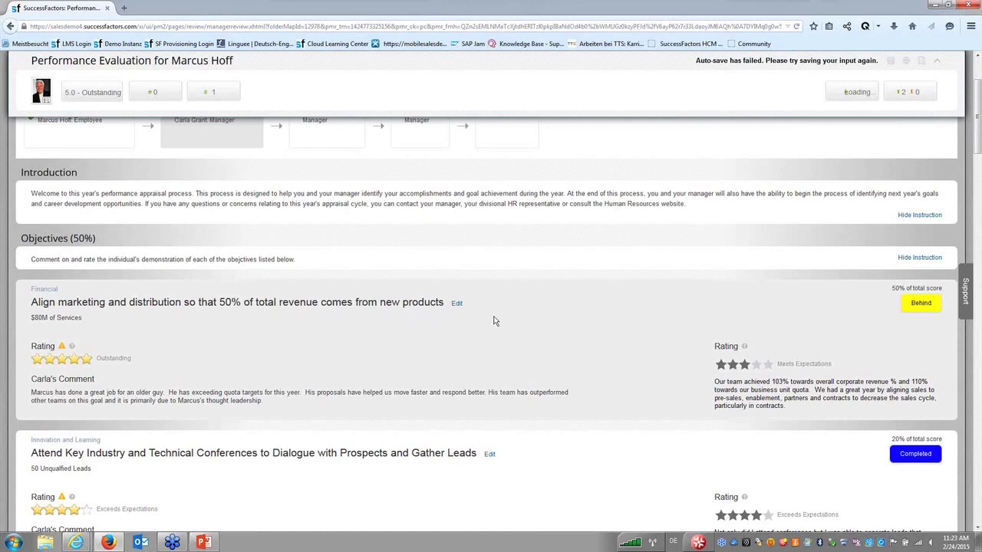
pyautogui.scroll(-1, 497, 320)
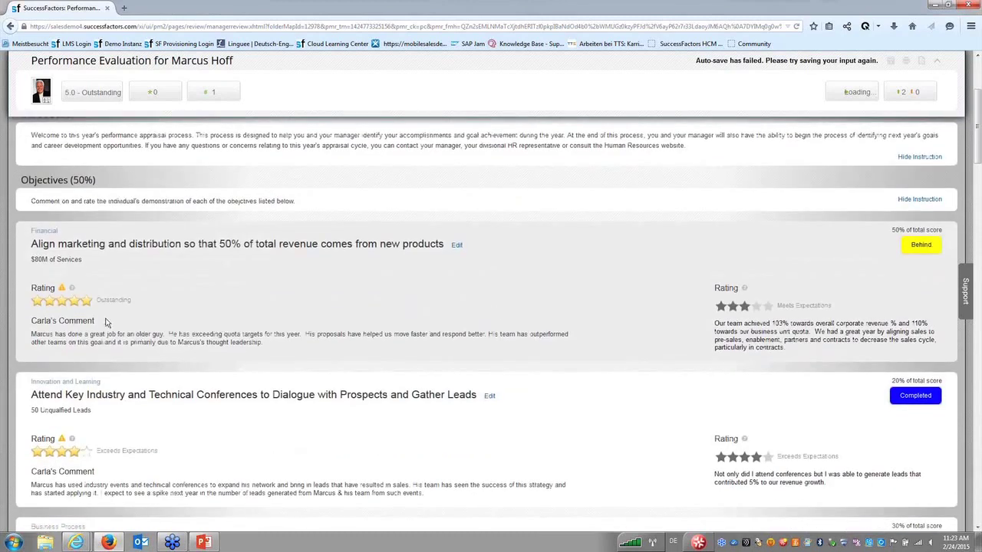
pyautogui.click(83, 306)
pyautogui.click(50, 307)
pyautogui.click(41, 306)
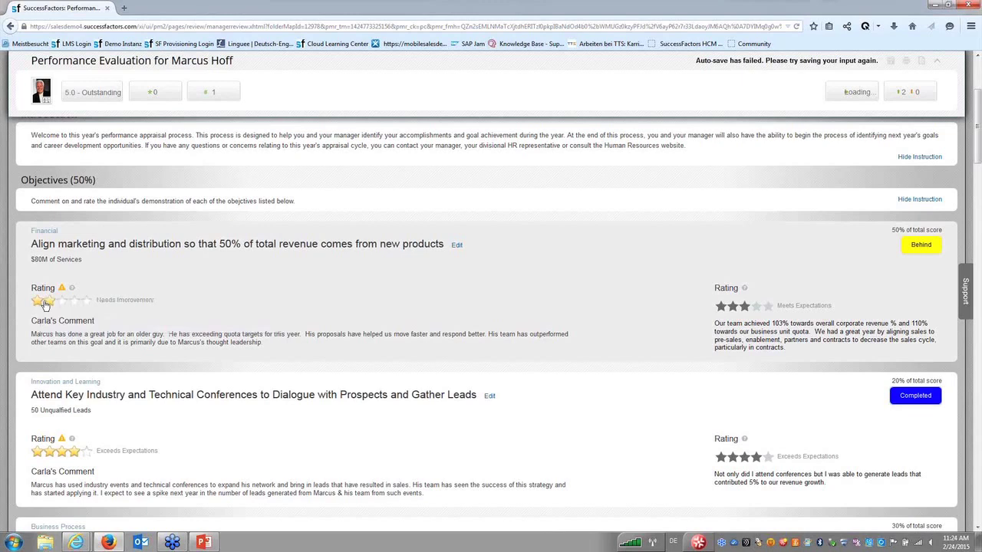
pyautogui.click(88, 302)
pyautogui.click(87, 301)
pyautogui.click(86, 300)
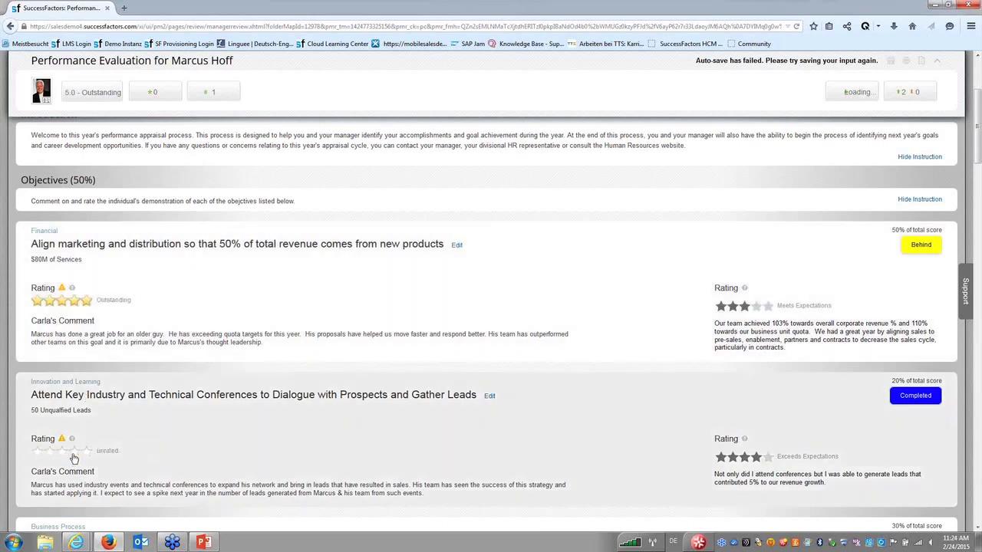
# - Review the remaining objectives and the competency ratings and comments from Communication to Teamwork in the evaluation
pyautogui.scroll(-3, 283, 355)
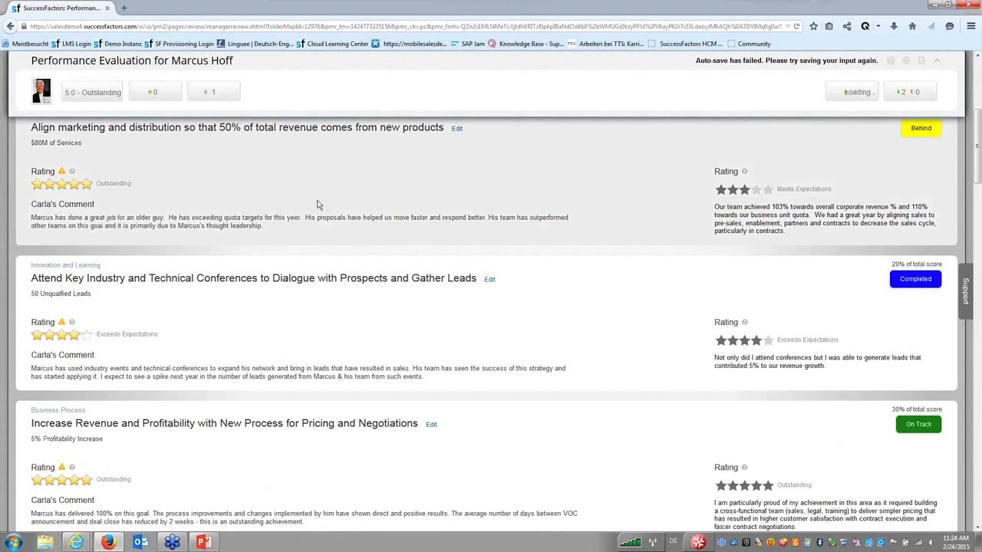
pyautogui.scroll(-2, 312, 204)
pyautogui.scroll(-5, 312, 204)
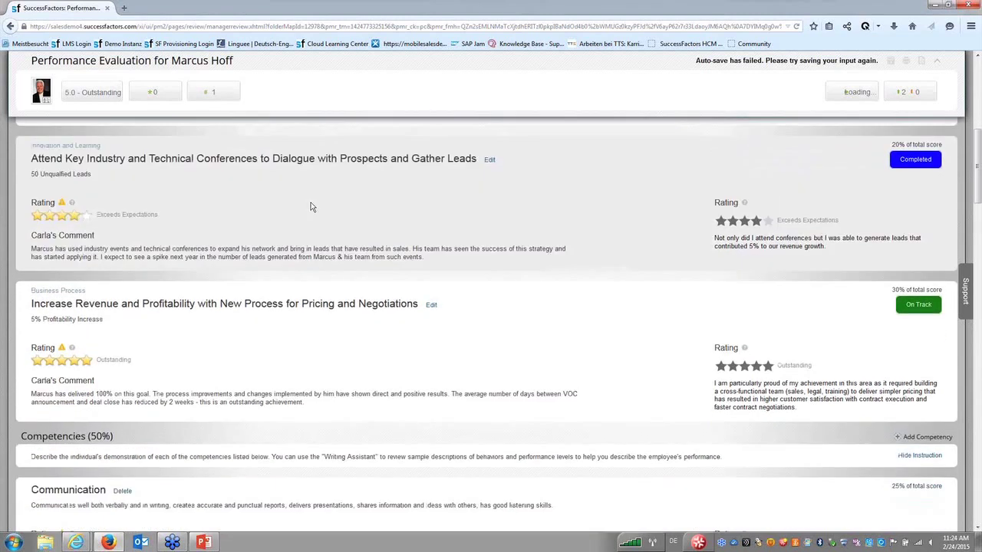
pyautogui.scroll(-1, 310, 206)
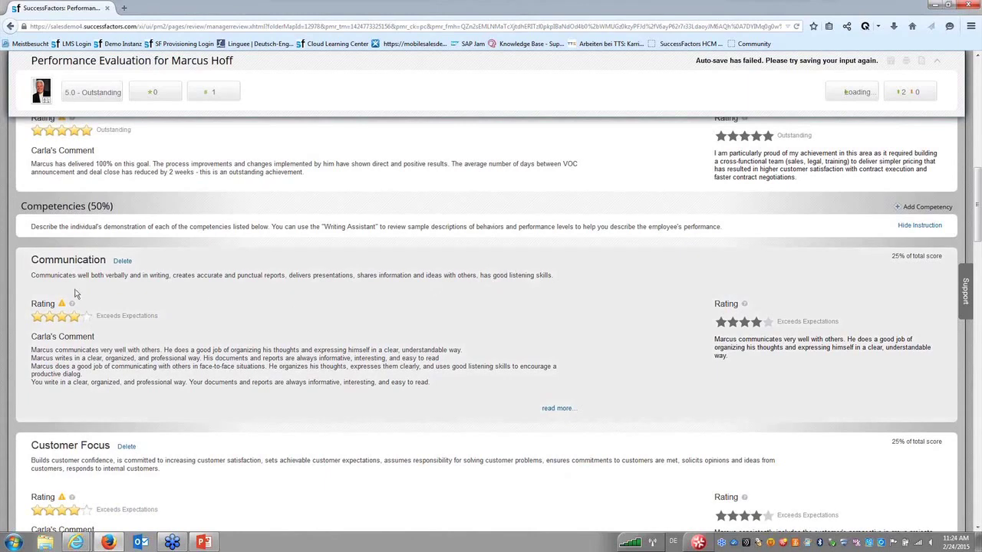
pyautogui.click(80, 318)
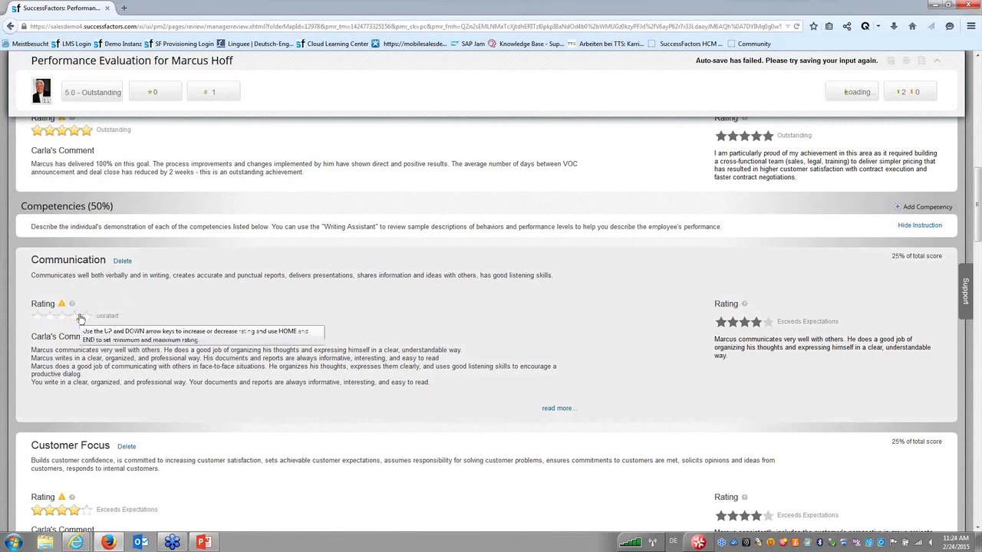
pyautogui.scroll(-3, 80, 318)
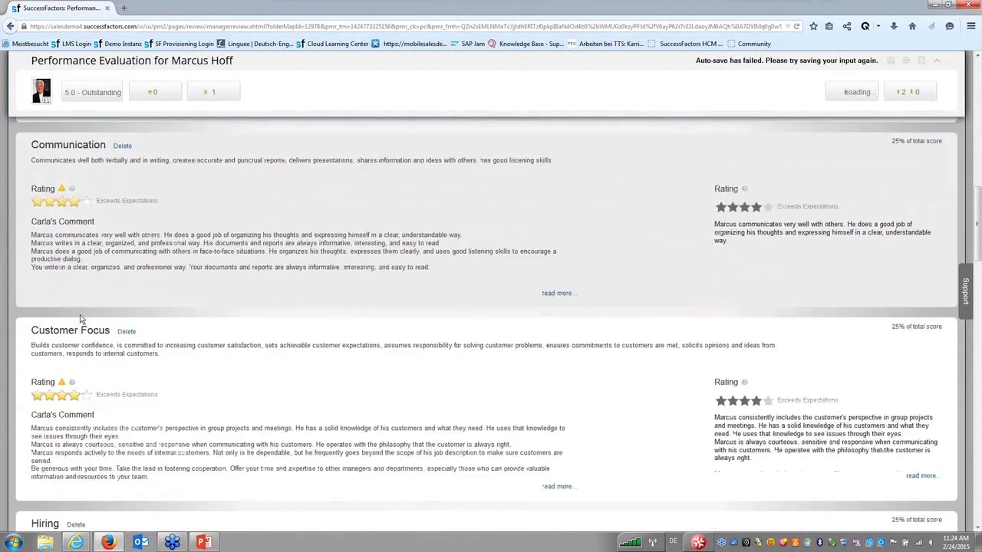
pyautogui.scroll(-4, 80, 317)
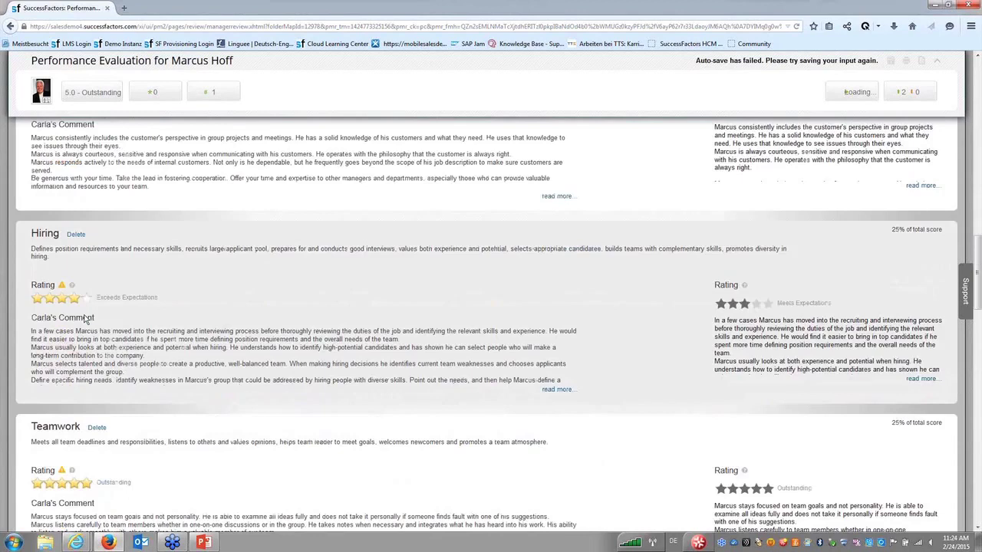
pyautogui.scroll(-2, 76, 268)
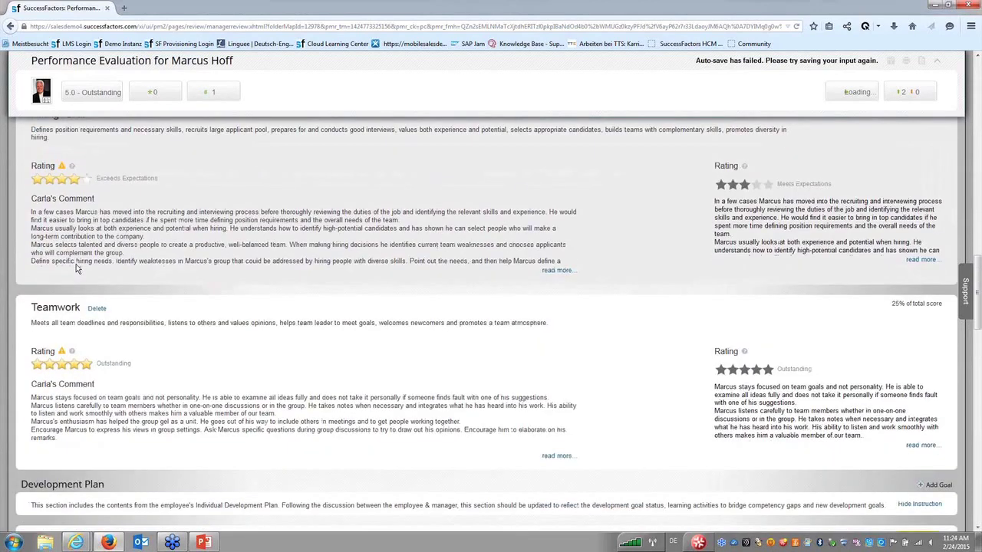
# - Examine the Development Plan goals, the overall performance summary and the signature section of the evaluation
pyautogui.scroll(-3, 76, 268)
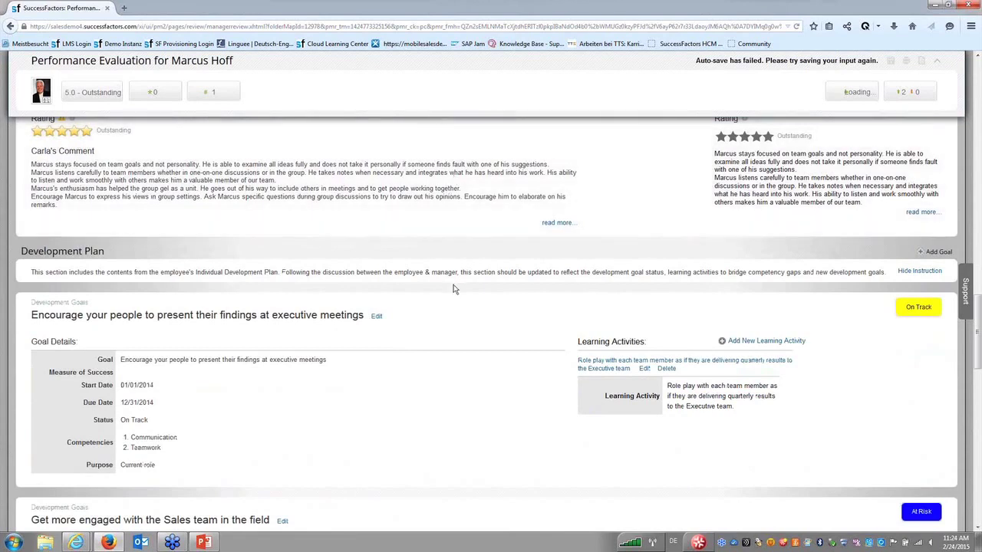
pyautogui.scroll(-1, 469, 301)
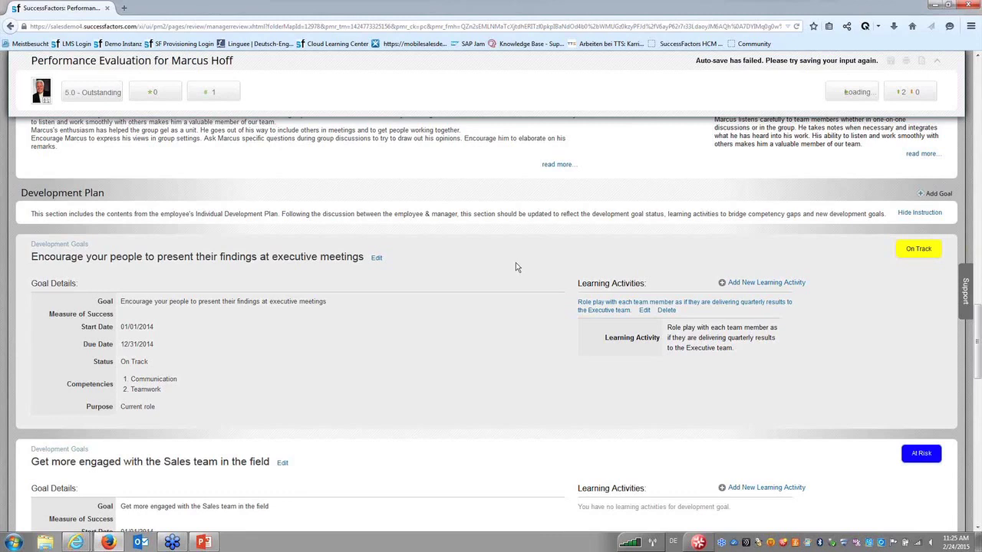
pyautogui.scroll(-4, 418, 286)
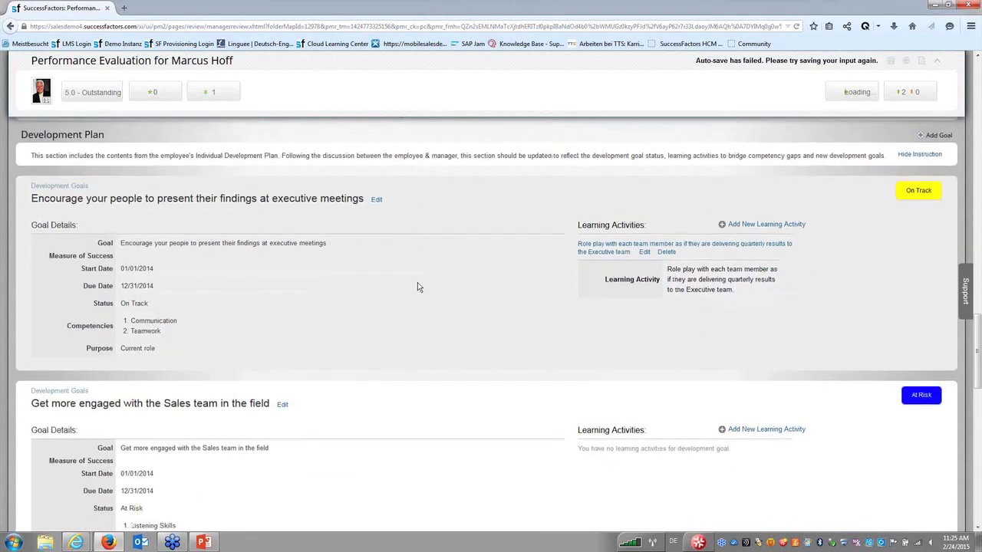
pyautogui.scroll(-6, 418, 286)
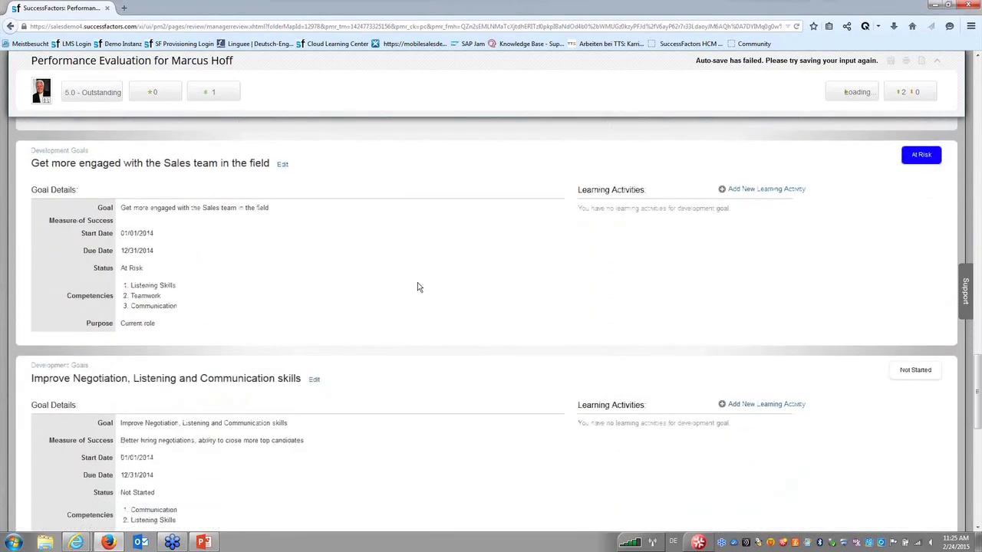
pyautogui.scroll(-3, 417, 286)
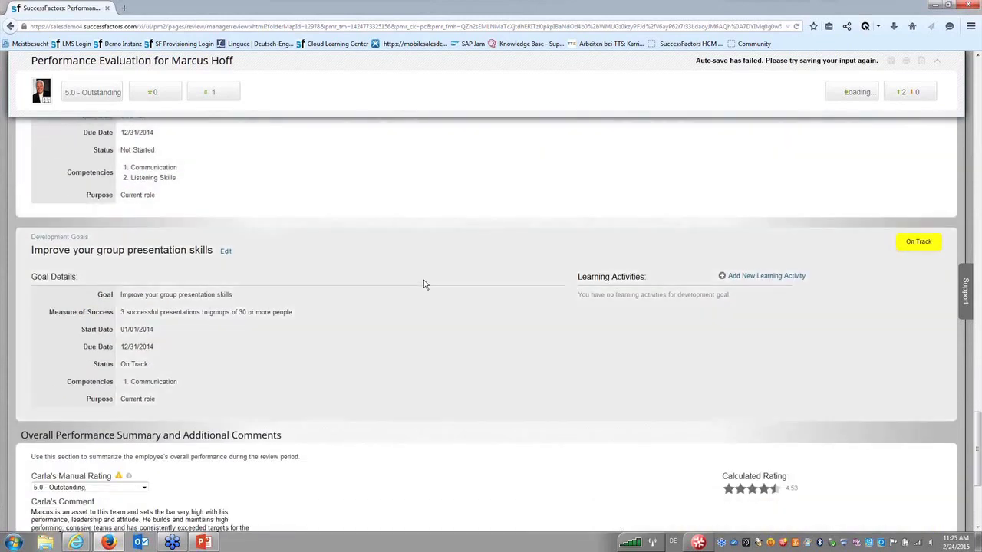
pyautogui.scroll(-4, 423, 284)
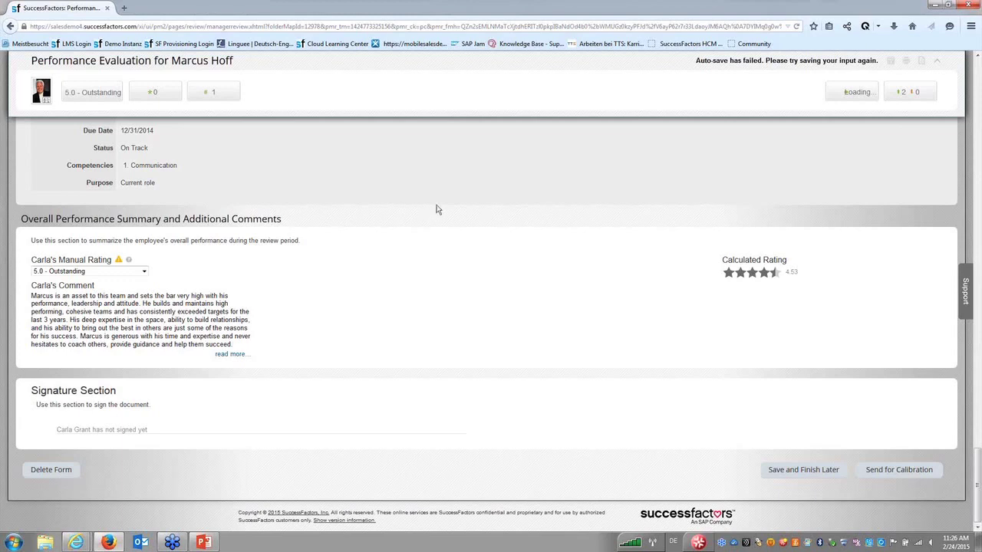
# - Switch to the SuccessFactors window in Internet Explorer and open the Learning module
pyautogui.click(79, 543)
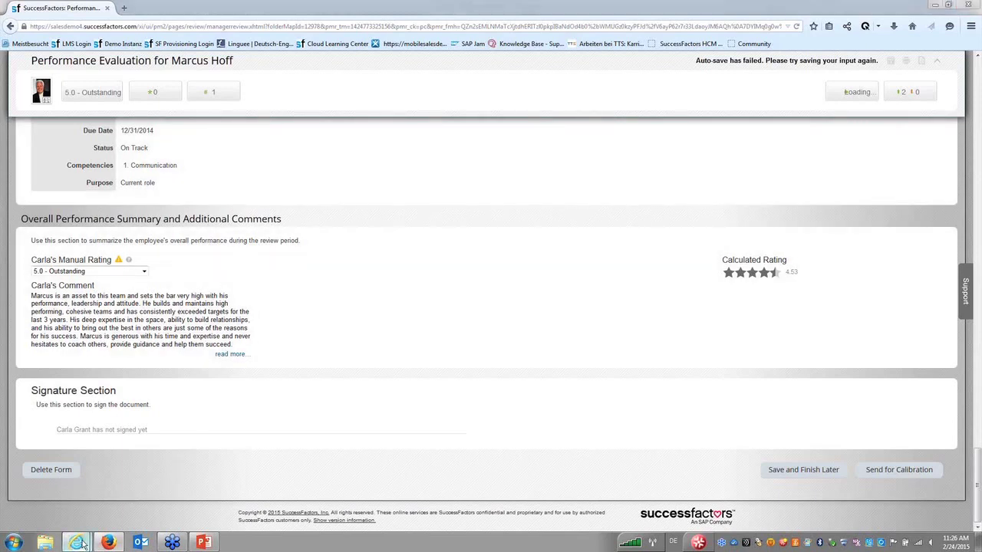
pyautogui.click(204, 496)
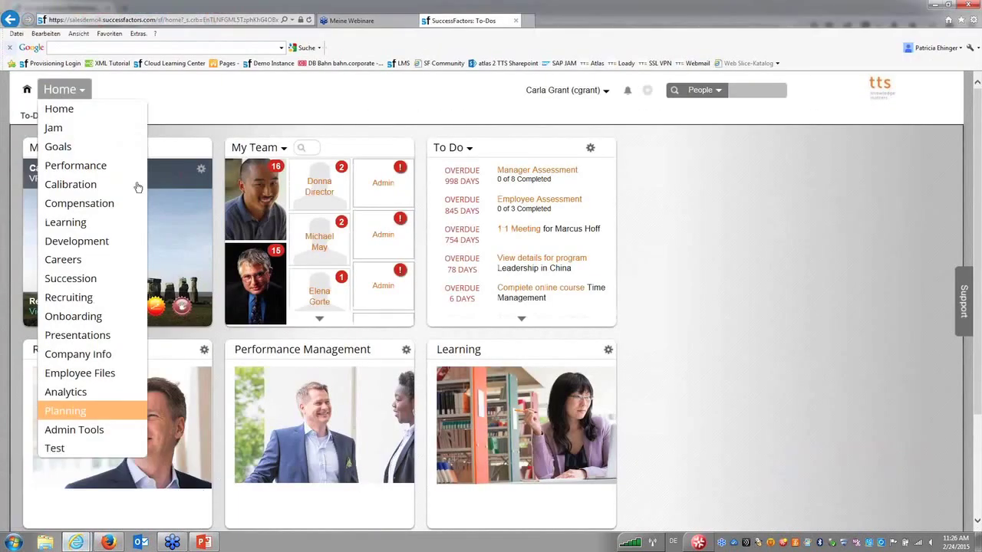
pyautogui.click(697, 179)
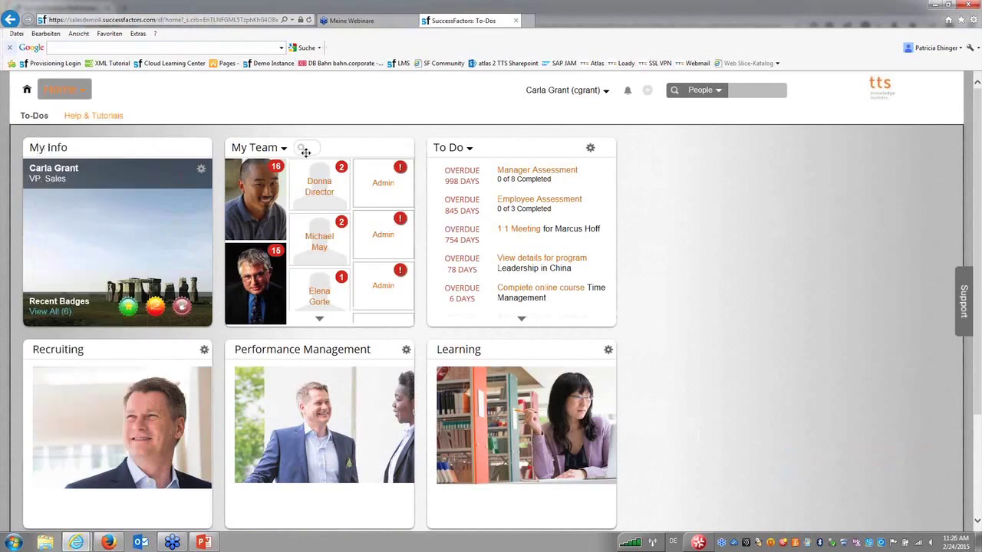
pyautogui.click(83, 93)
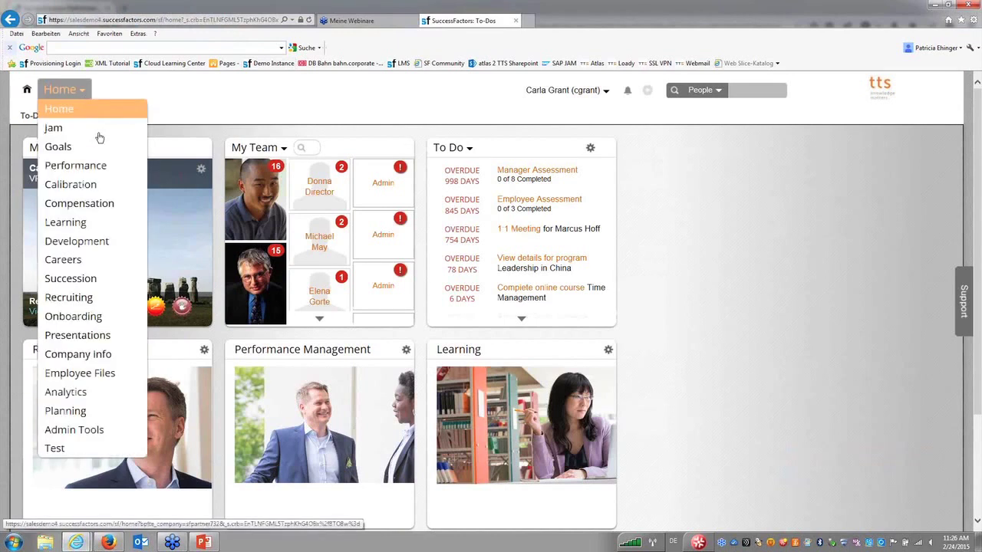
pyautogui.click(92, 222)
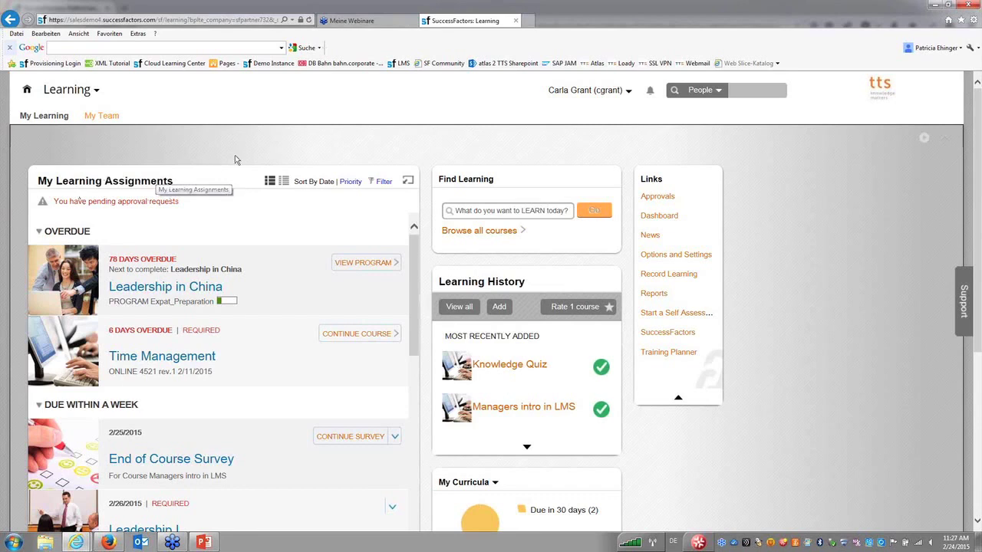
# - Look through all entries in My Learning Assignments, and open the team's learning plans
pyautogui.scroll(-2, 239, 147)
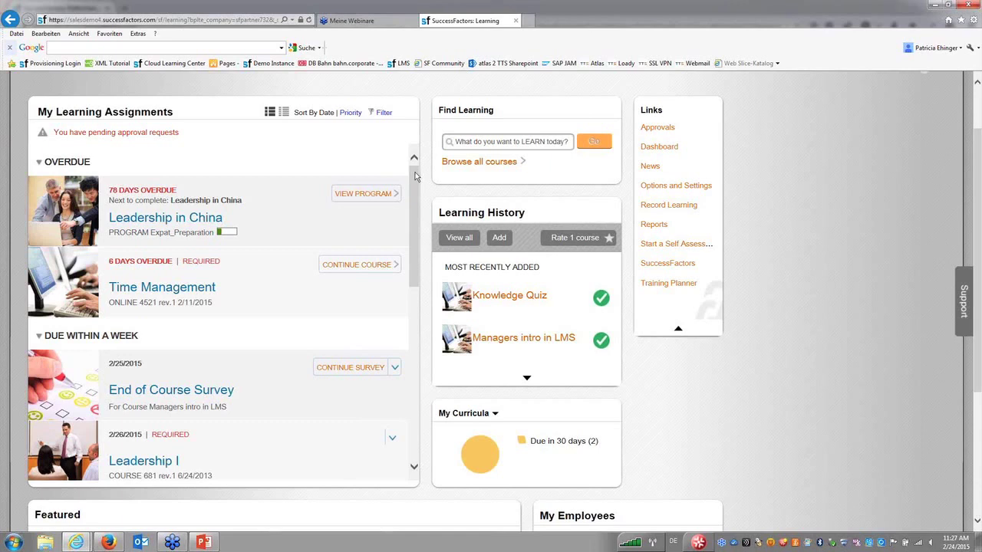
pyautogui.moveTo(414, 181); pyautogui.dragTo(426, 366)
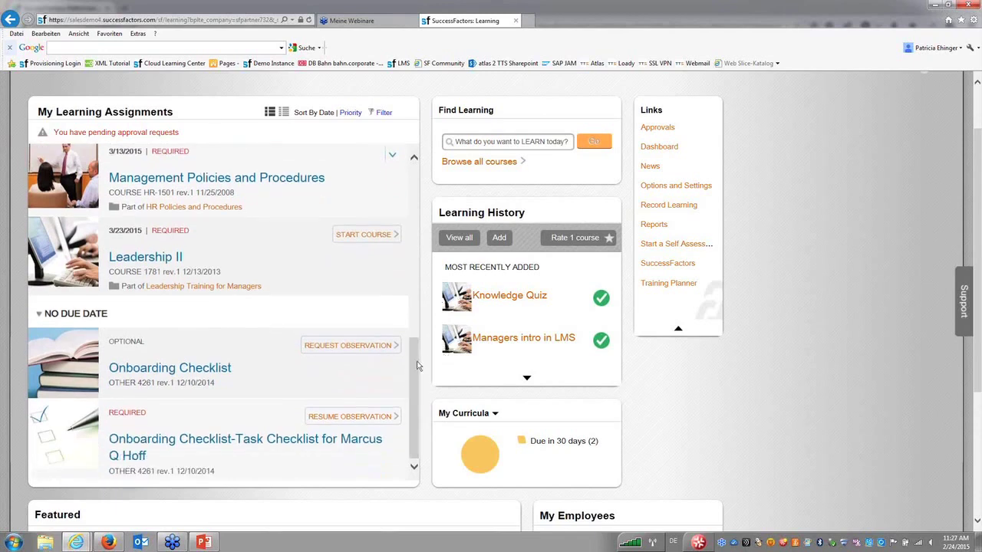
pyautogui.moveTo(415, 363); pyautogui.dragTo(418, 188)
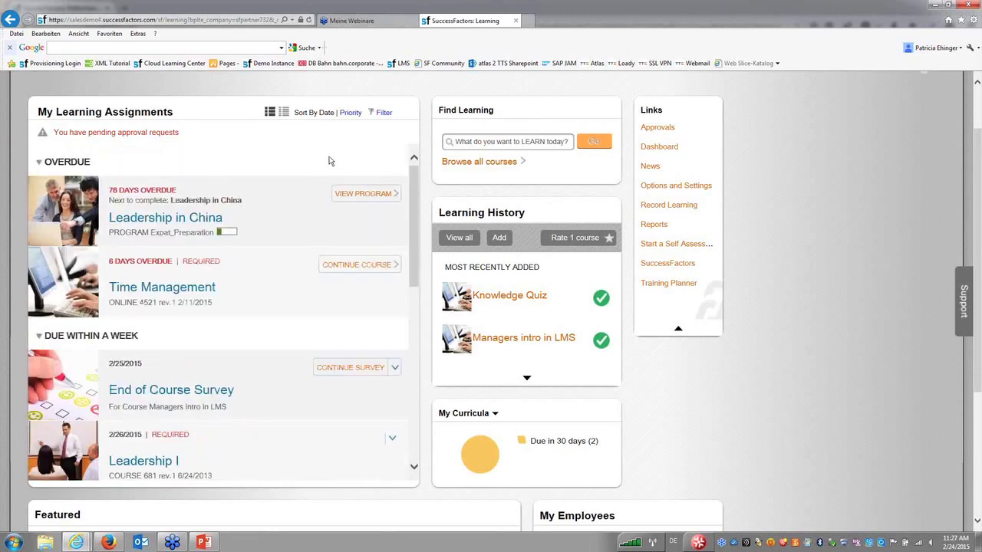
pyautogui.moveTo(299, 219)
pyautogui.scroll(2, 419, 146)
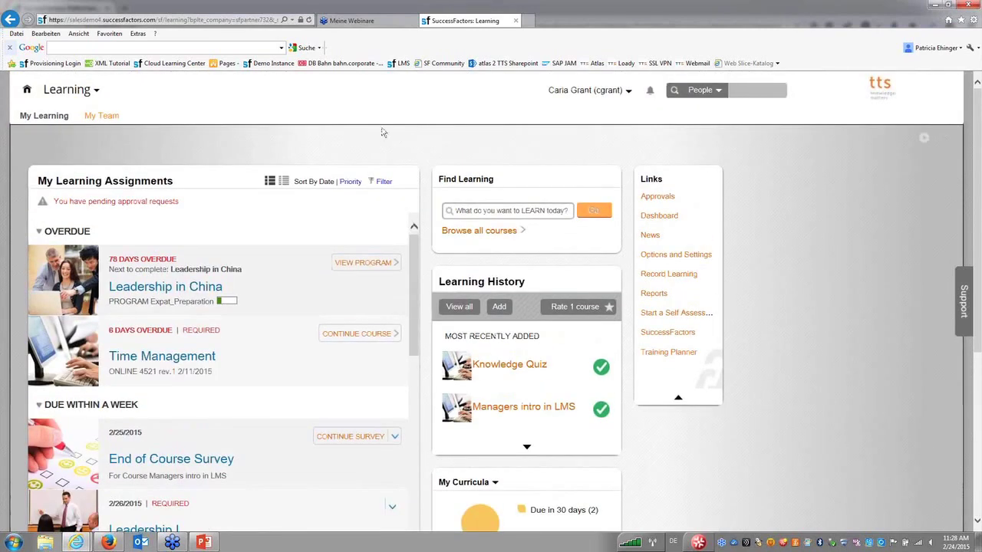
pyautogui.click(114, 121)
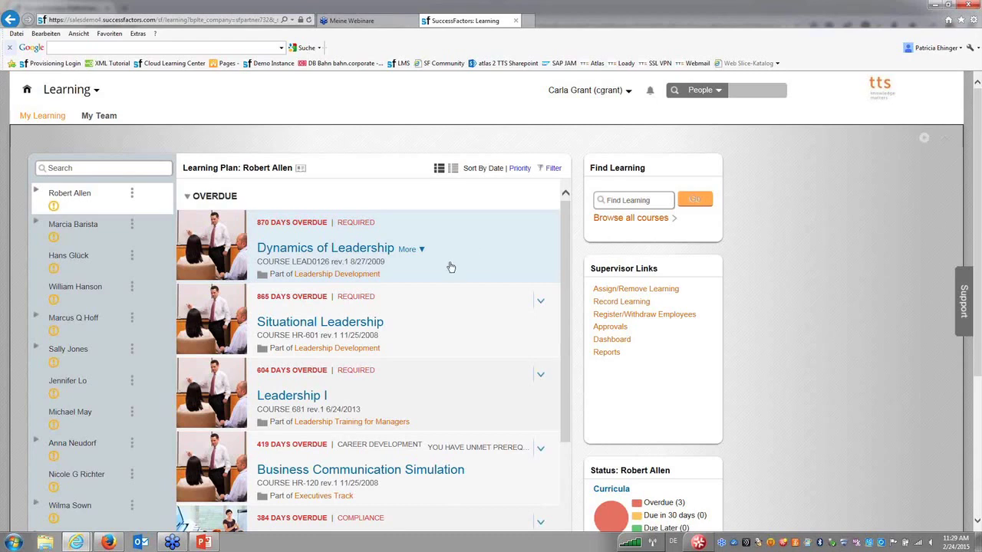
# - Switch to the webinar presentation in PowerPoint and start the slide show from the "Wrap Up" slide
pyautogui.click(206, 543)
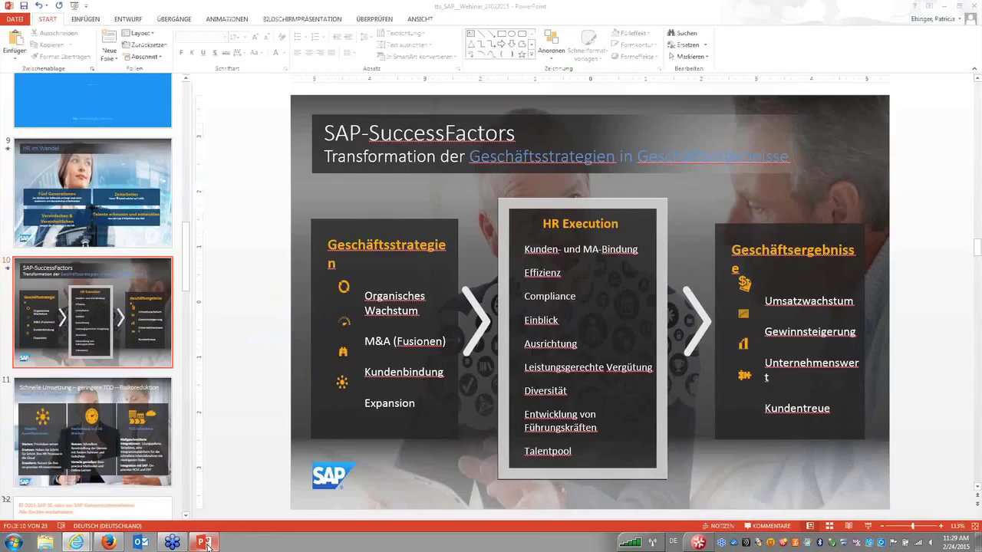
pyautogui.scroll(-1, 142, 349)
pyautogui.scroll(-5, 142, 349)
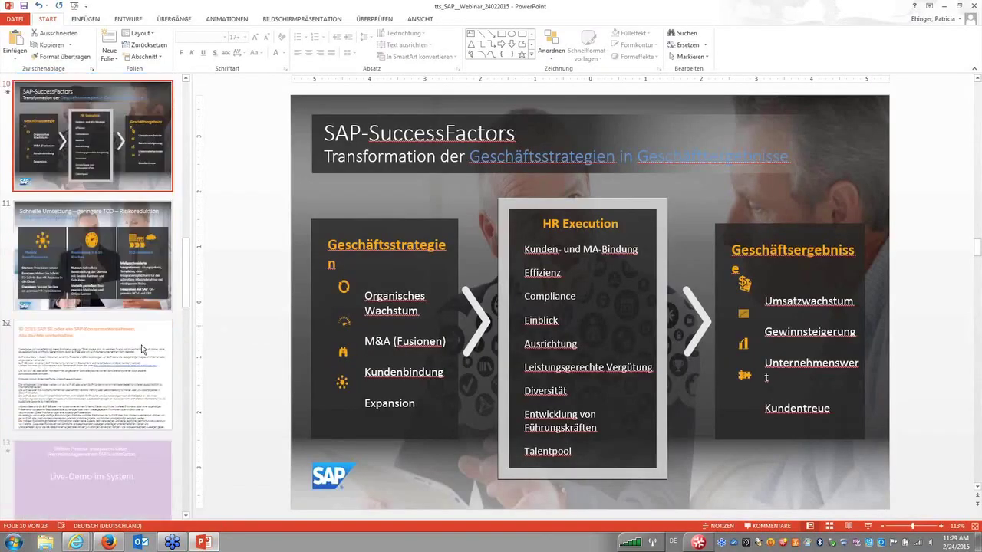
pyautogui.click(146, 438)
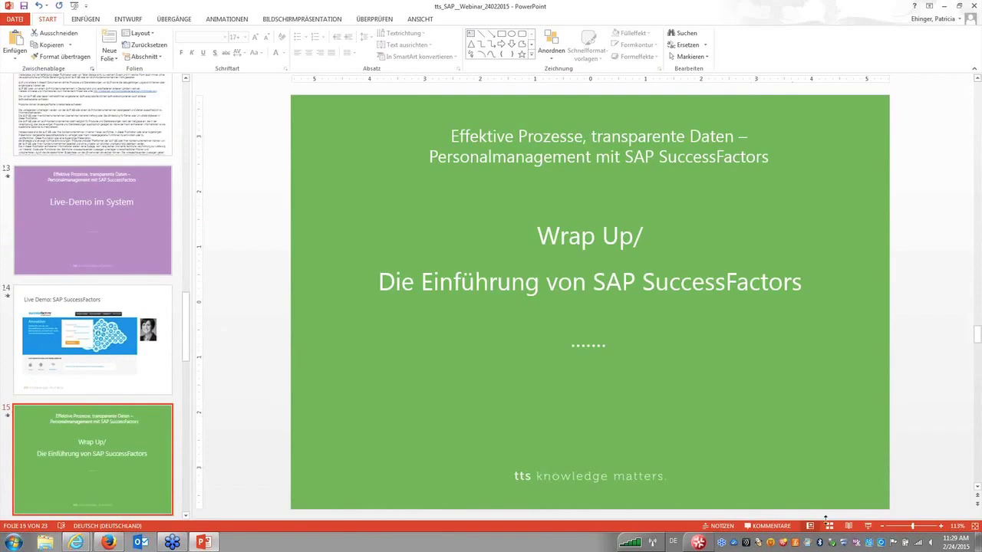
pyautogui.click(867, 526)
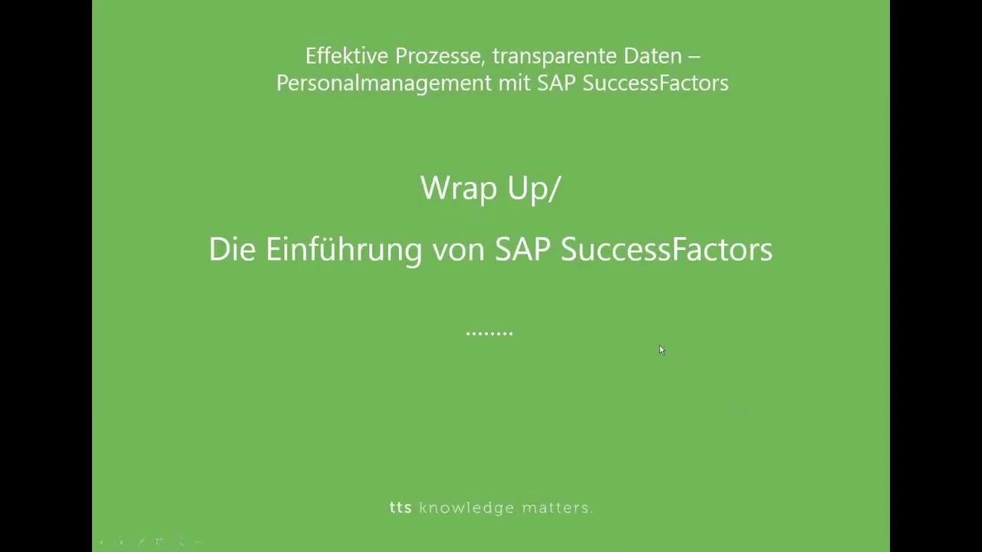